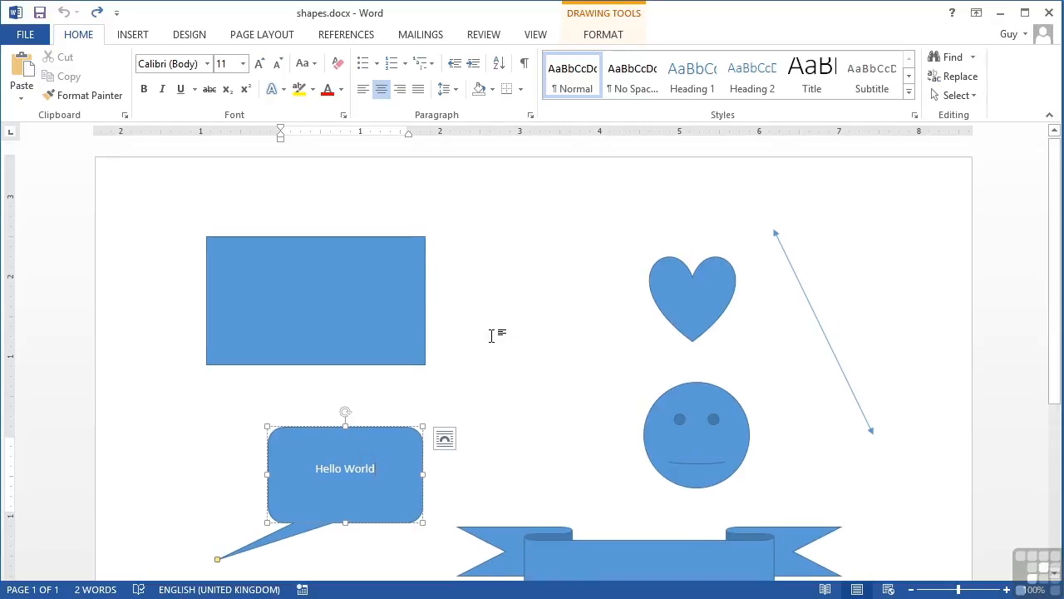
# - Draw a text box about 1.9" wide and 1.22" high in the empty space between the rectangle and the heart
pyautogui.click(275, 395)
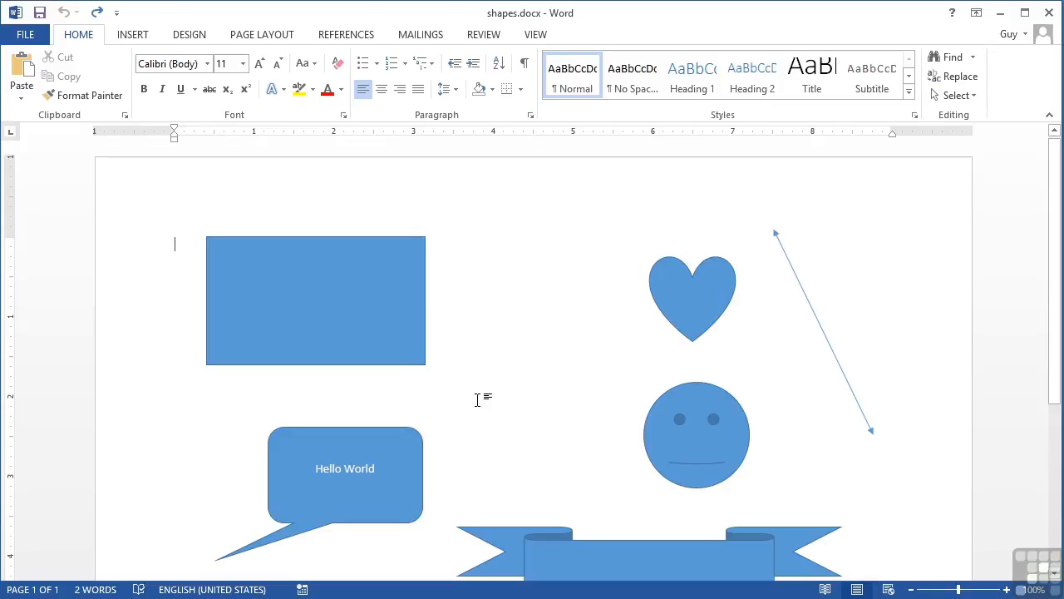
pyautogui.scroll(-1, 486, 403)
pyautogui.scroll(1, 486, 402)
pyautogui.click(130, 33)
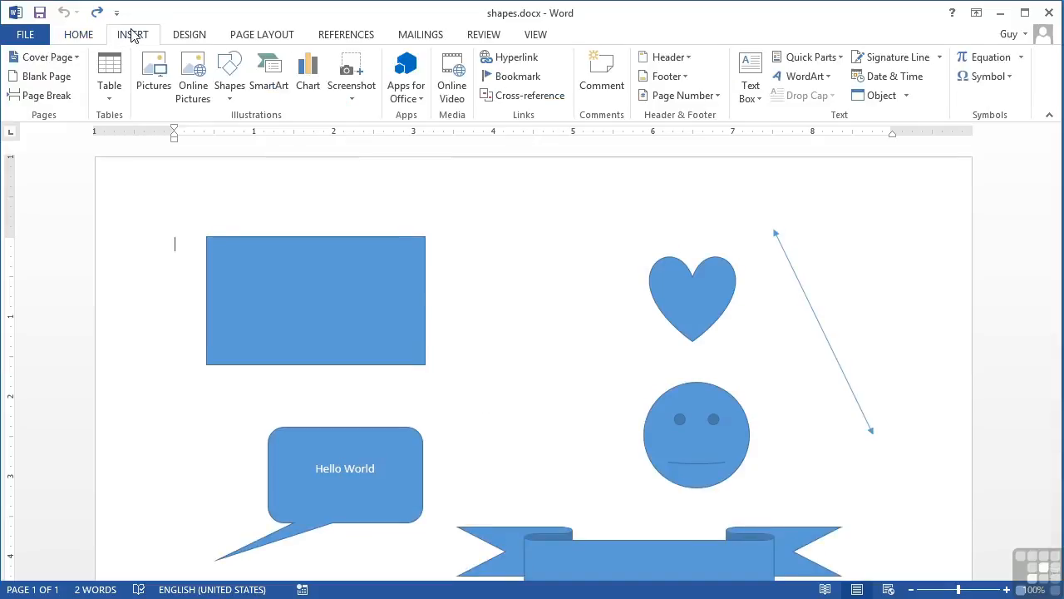
pyautogui.click(231, 87)
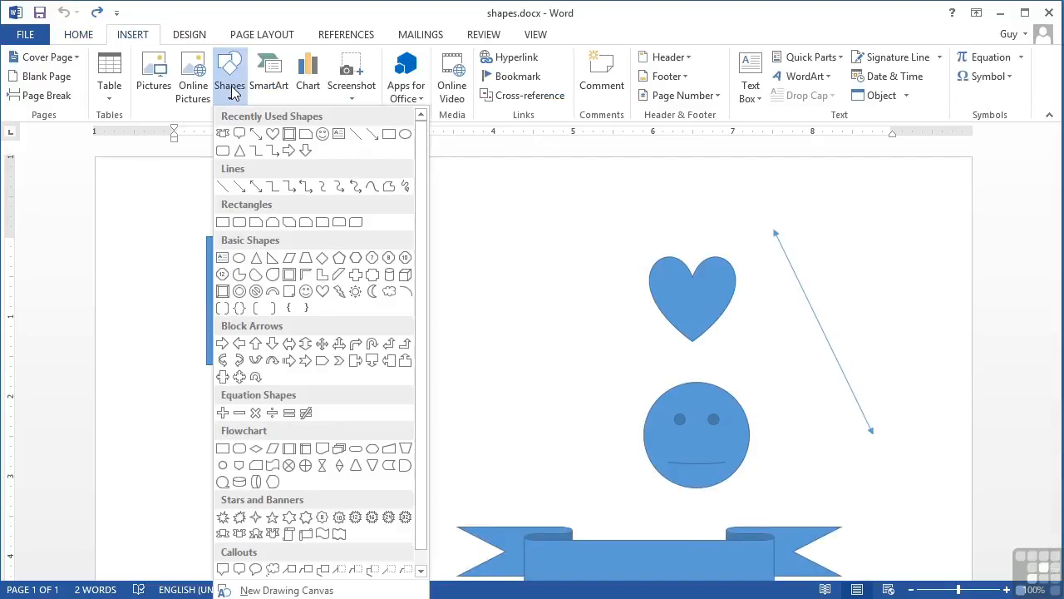
pyautogui.click(223, 259)
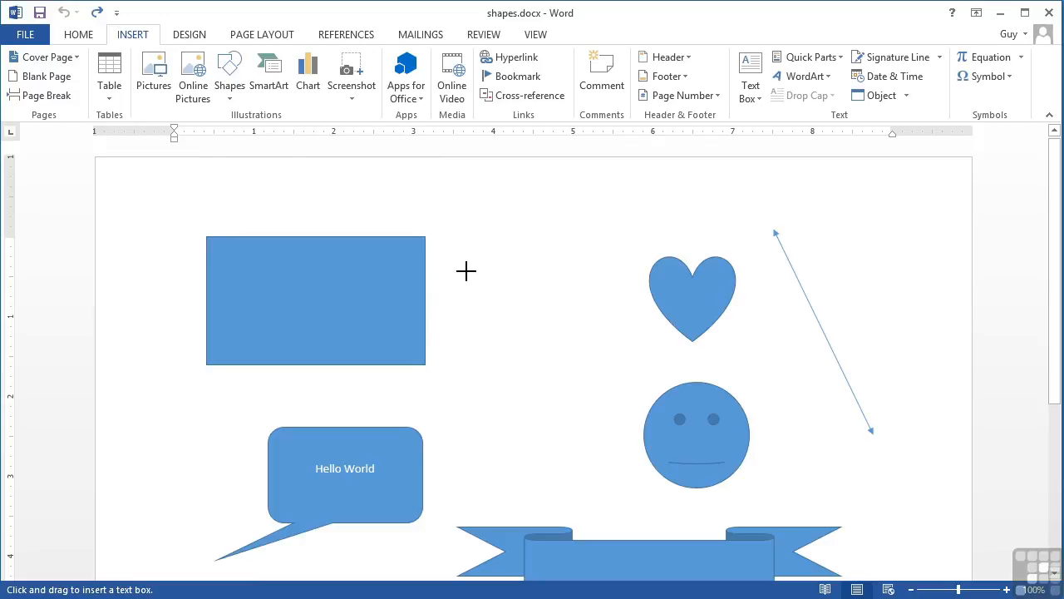
pyautogui.moveTo(484, 307)
pyautogui.mouseDown()
pyautogui.moveTo(494, 335)
pyautogui.moveTo(634, 404)
pyautogui.mouseUp()
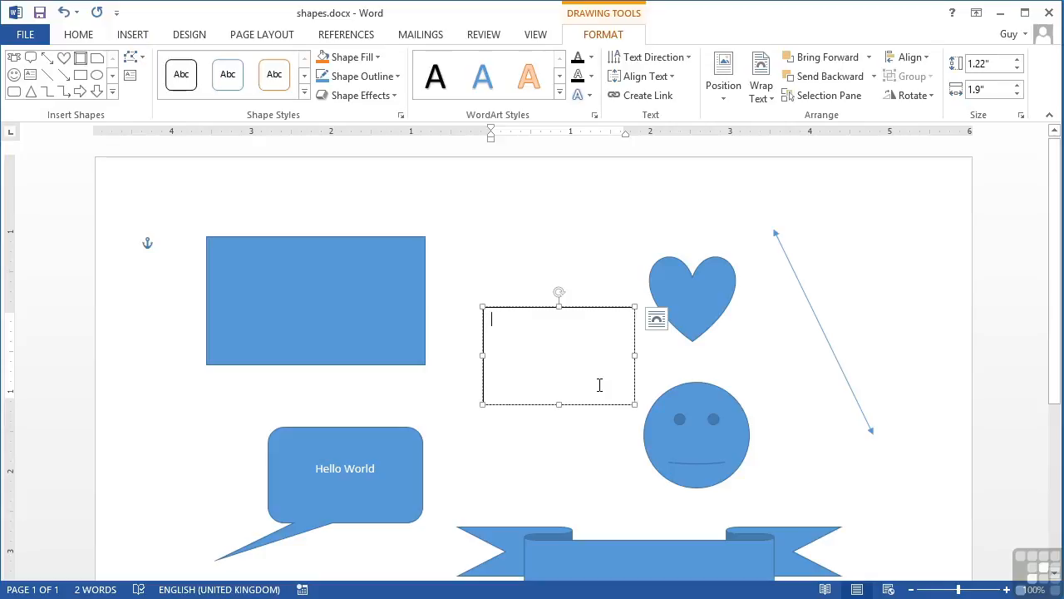
# - Enter "I can type in this text box. And it will stay where I want it to." in the new text box
pyautogui.write('I')
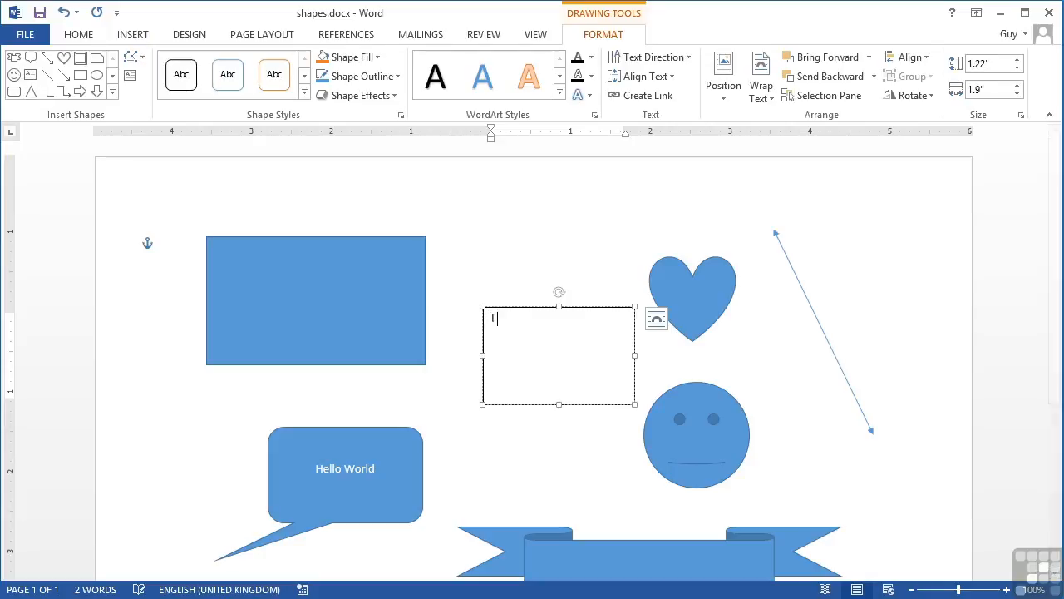
pyautogui.write(' can type in t')
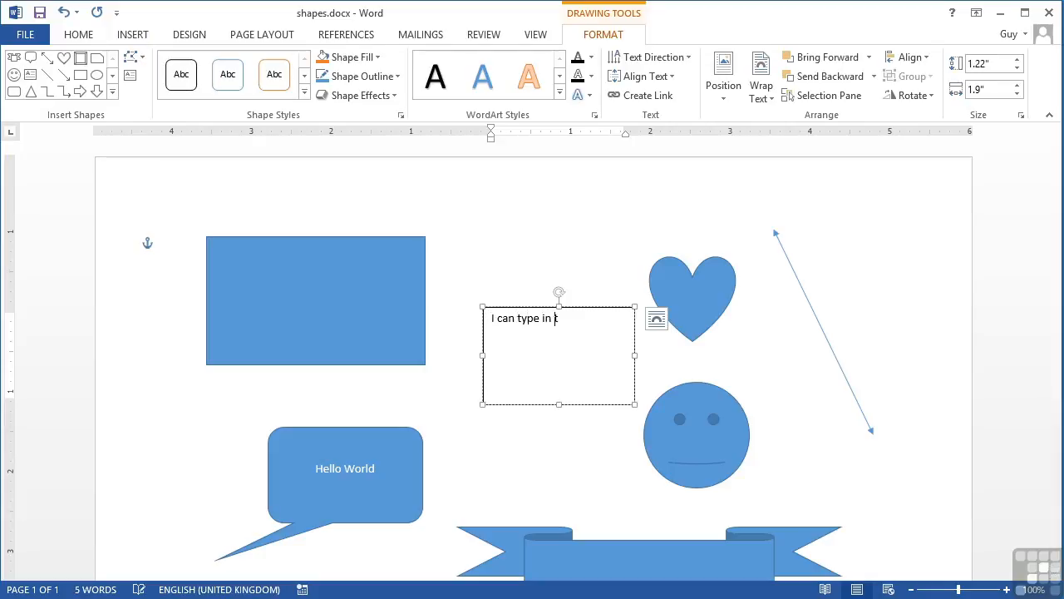
pyautogui.write('his text box.')
pyautogui.press('Return')
pyautogui.write('And it w')
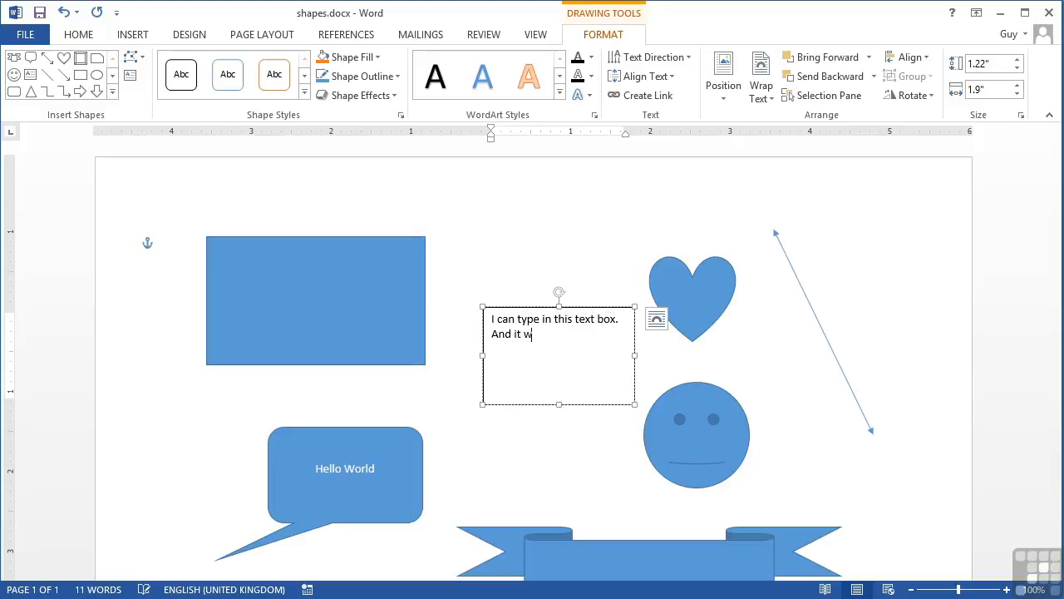
pyautogui.write('ill stay where I want it to.')
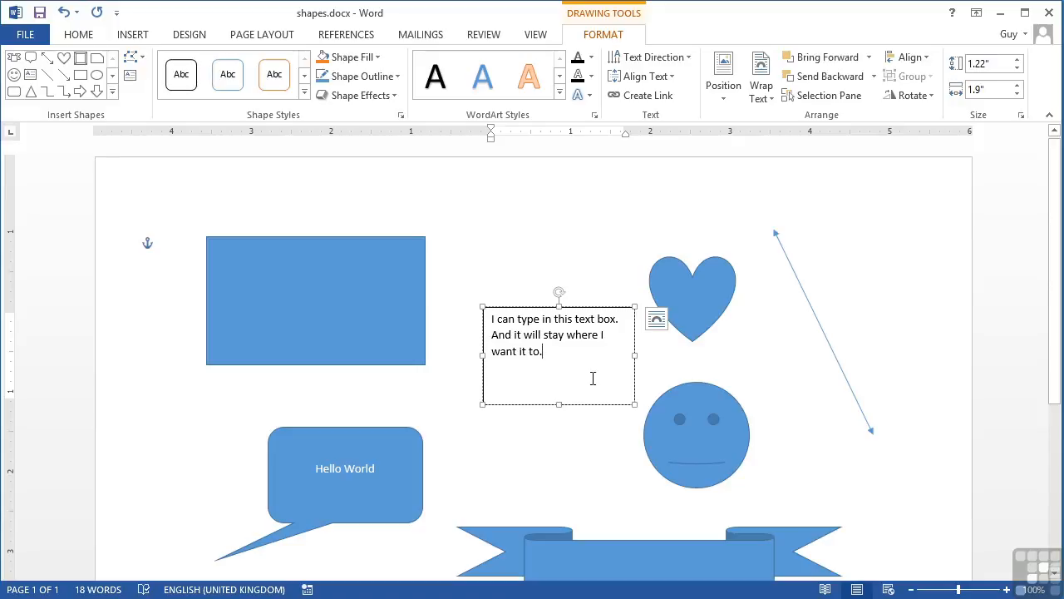
# - Shrink the text box to about 1.49" by 1.02" and place it tilted counterclockwise, higher between the rectangle and the heart
pyautogui.moveTo(633, 404); pyautogui.dragTo(603, 388)
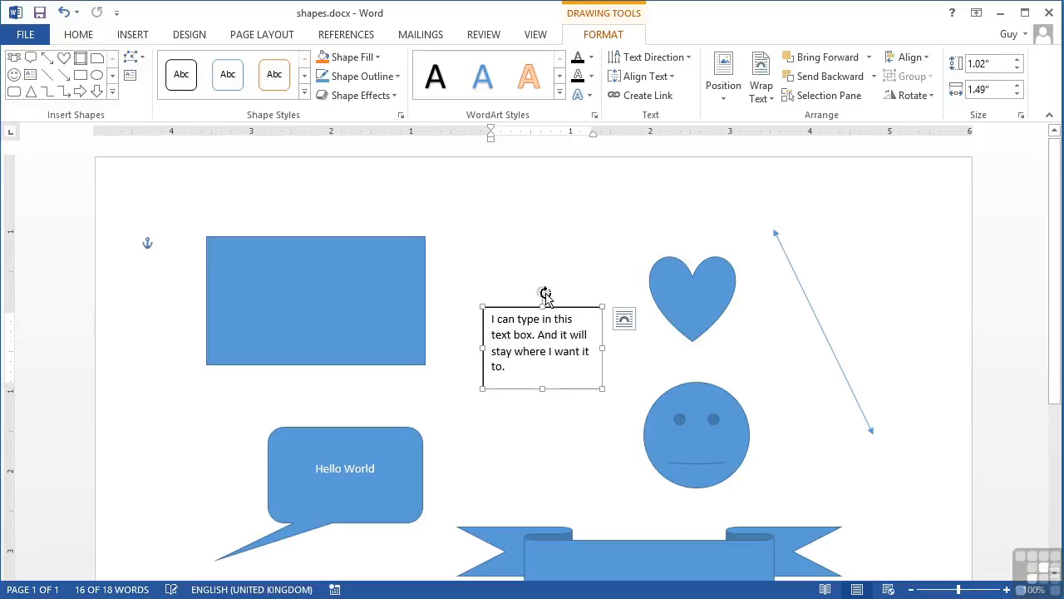
pyautogui.moveTo(544, 291); pyautogui.dragTo(510, 293)
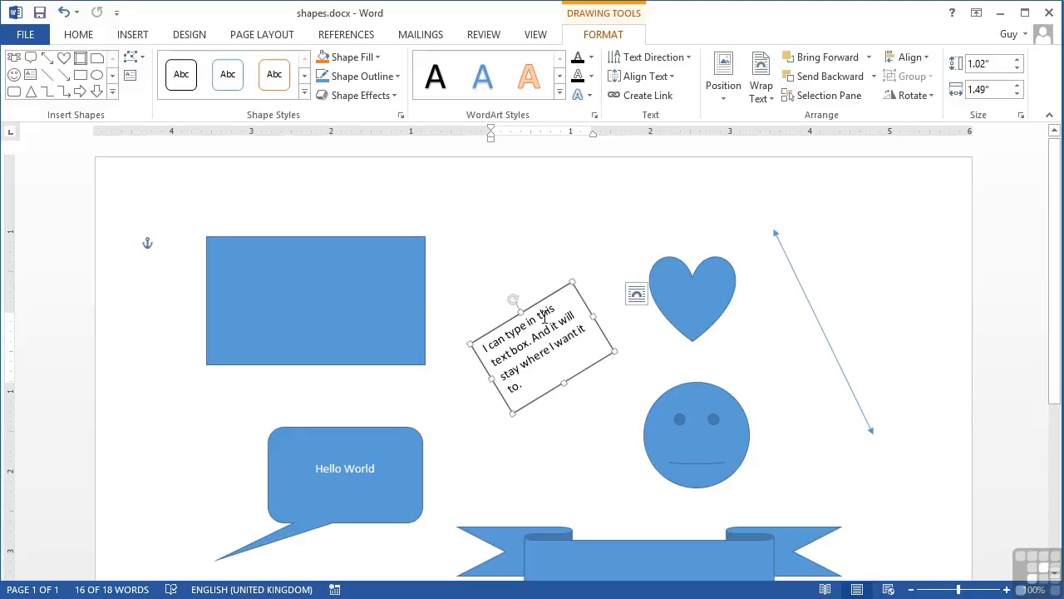
pyautogui.moveTo(542, 300); pyautogui.dragTo(551, 219)
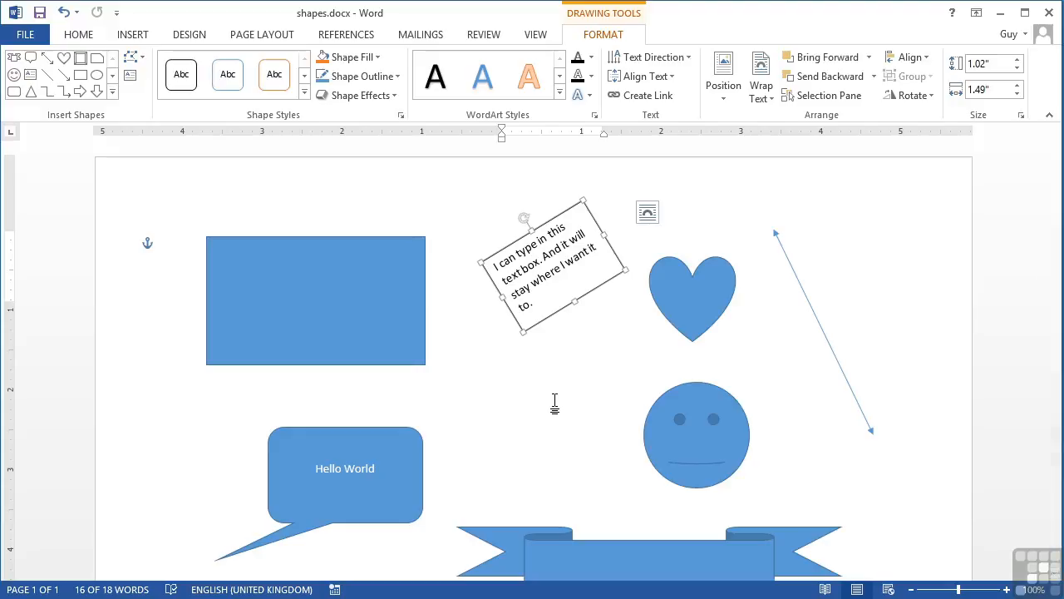
pyautogui.click(133, 34)
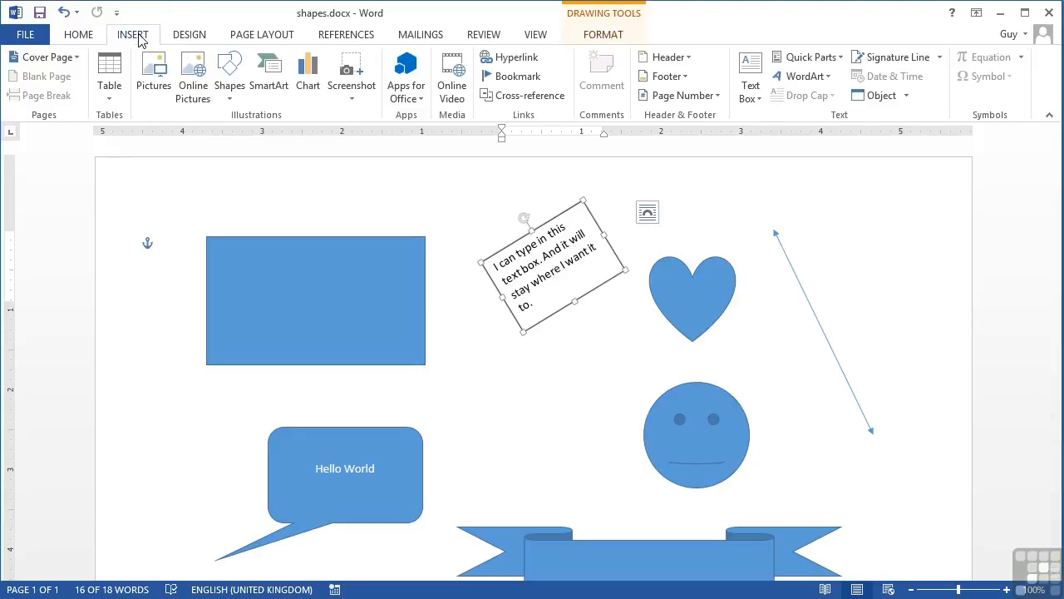
pyautogui.click(225, 92)
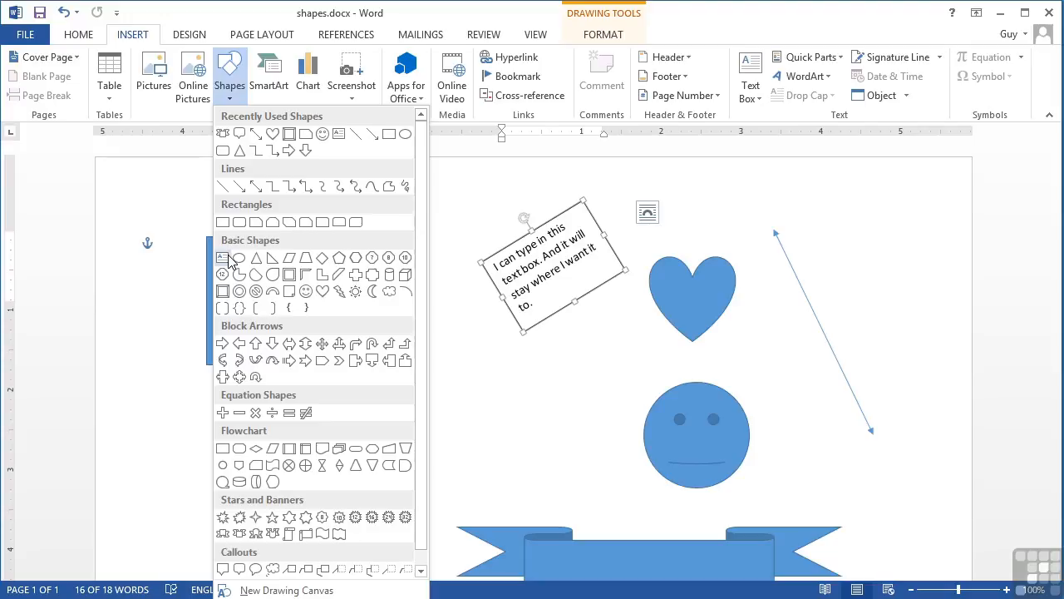
pyautogui.click(232, 98)
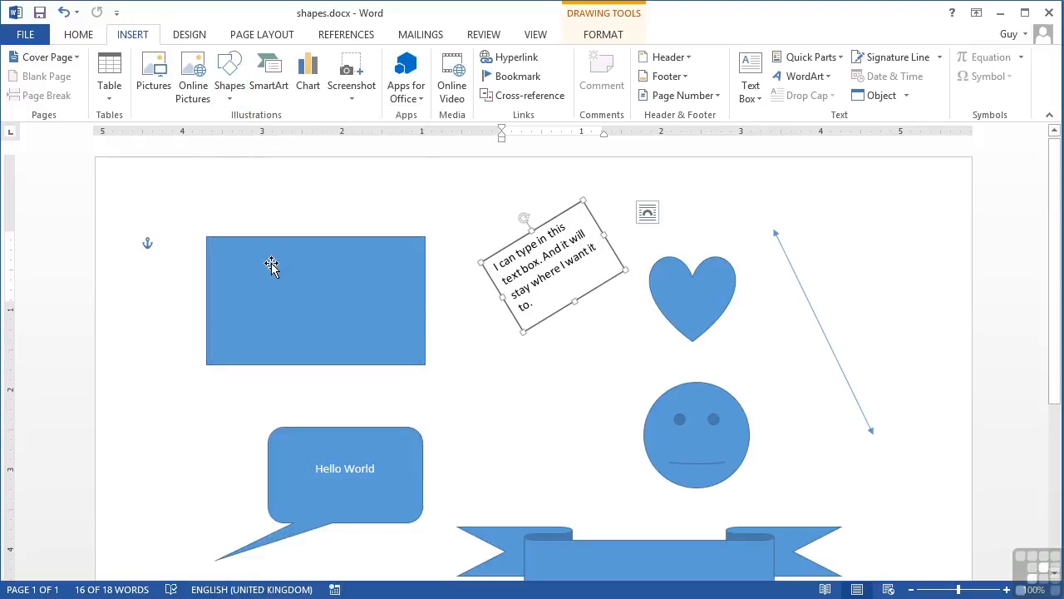
# - Add the text "HAPPY BIRTHDAY" inside the ribbon banner shape
pyautogui.scroll(-2, 271, 264)
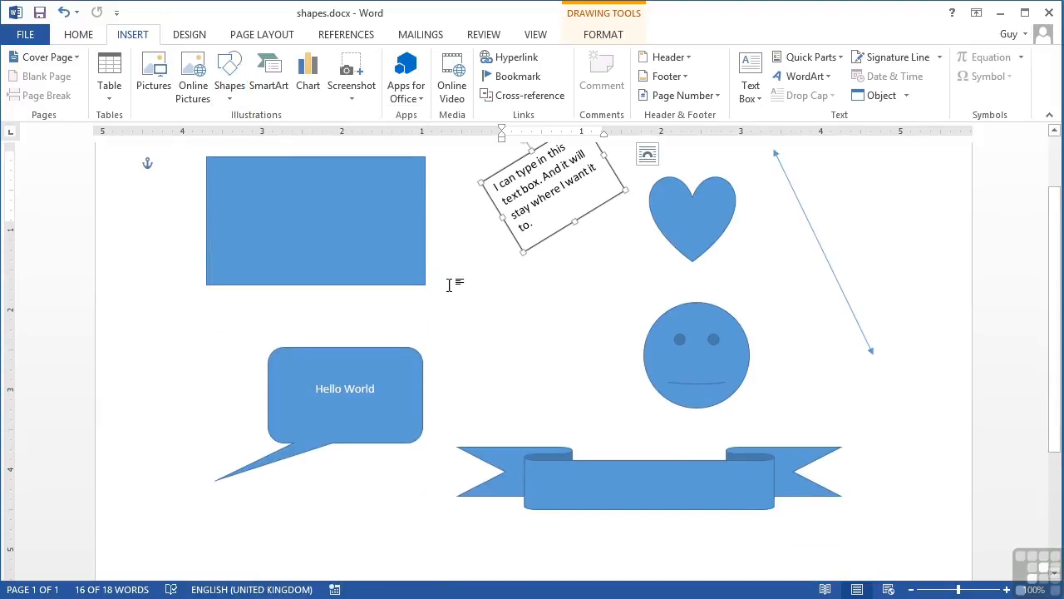
pyautogui.click(577, 478)
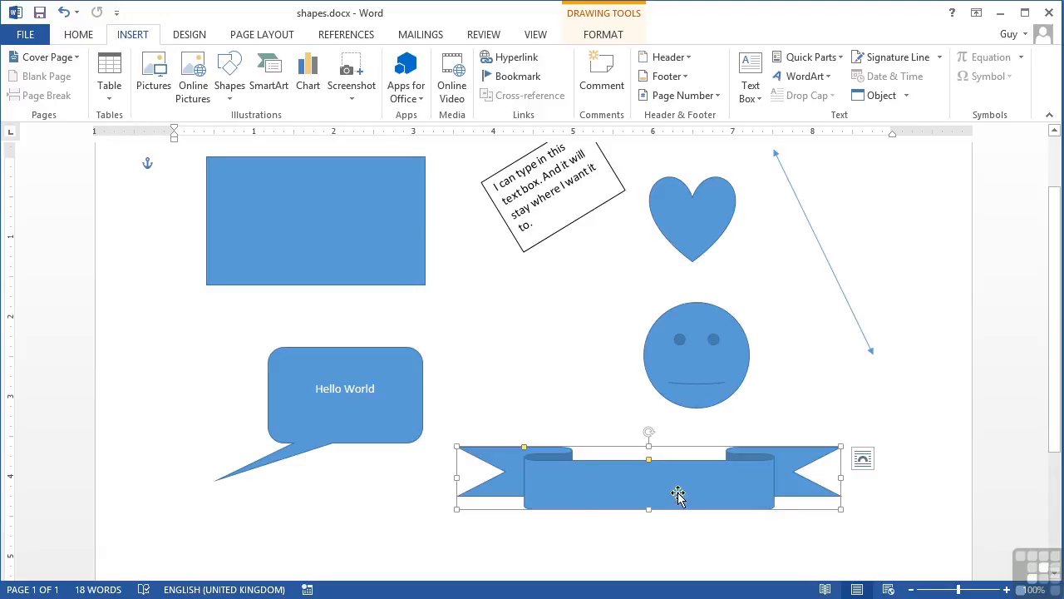
pyautogui.rightClick(737, 489)
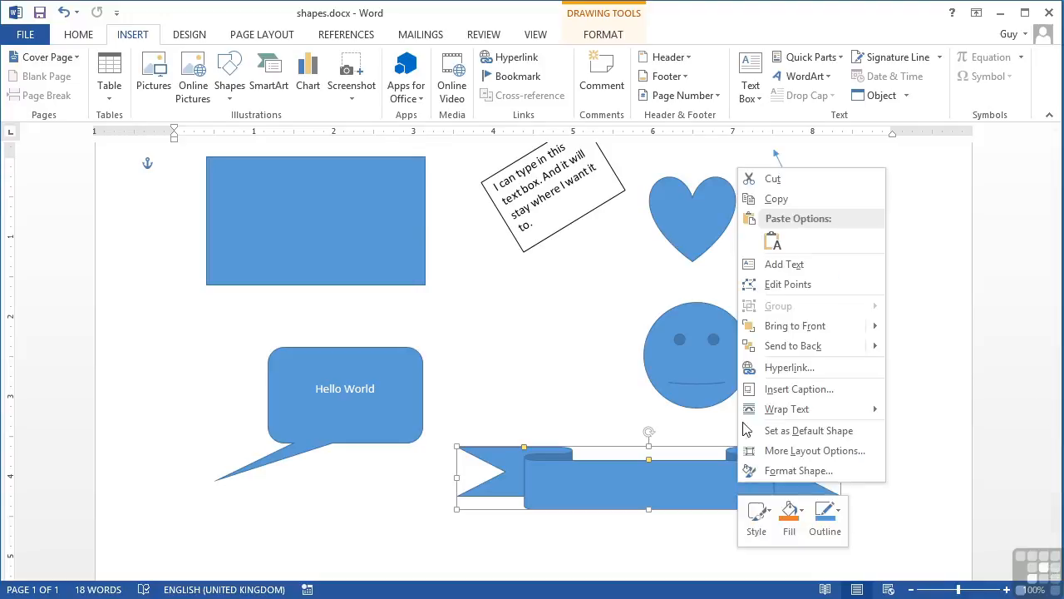
pyautogui.click(793, 266)
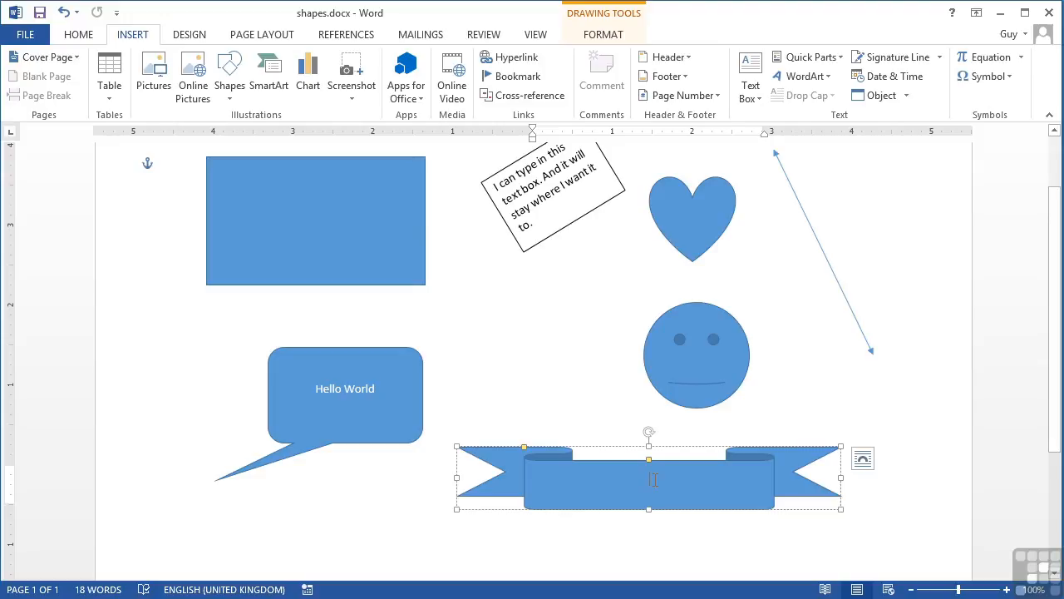
pyautogui.write('HAPPY')
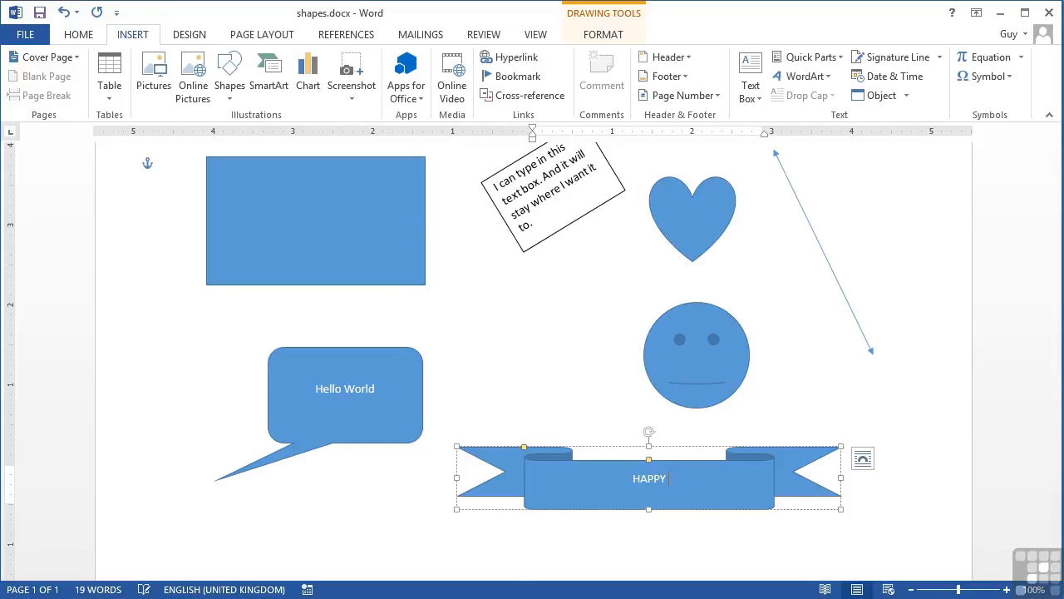
pyautogui.write(' BIRTHDAY')
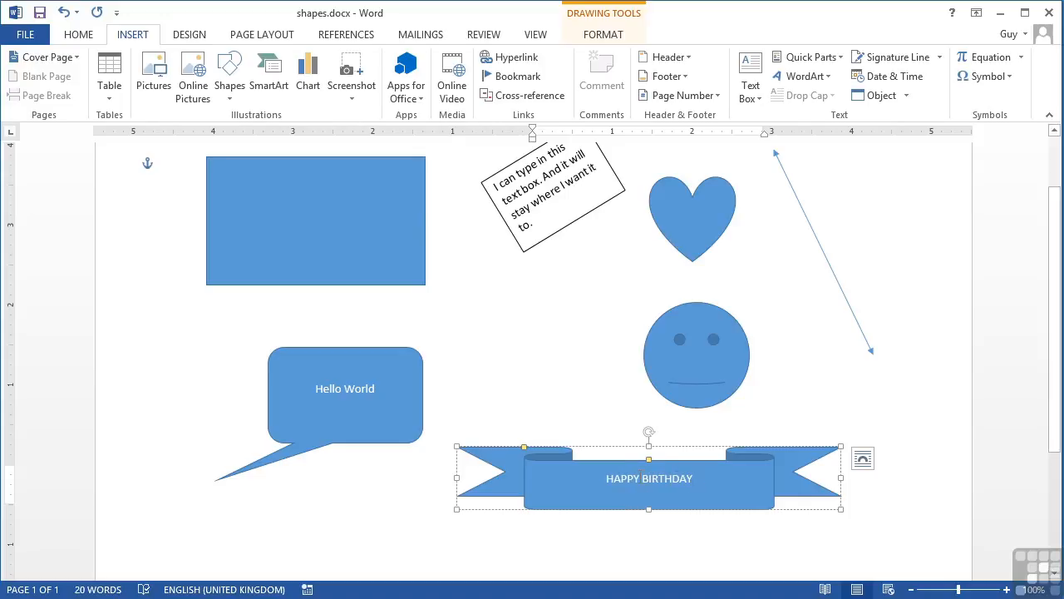
# - Enlarge the whole "HAPPY BIRTHDAY" text on the banner to 20 pt
pyautogui.scroll(1, 653, 491)
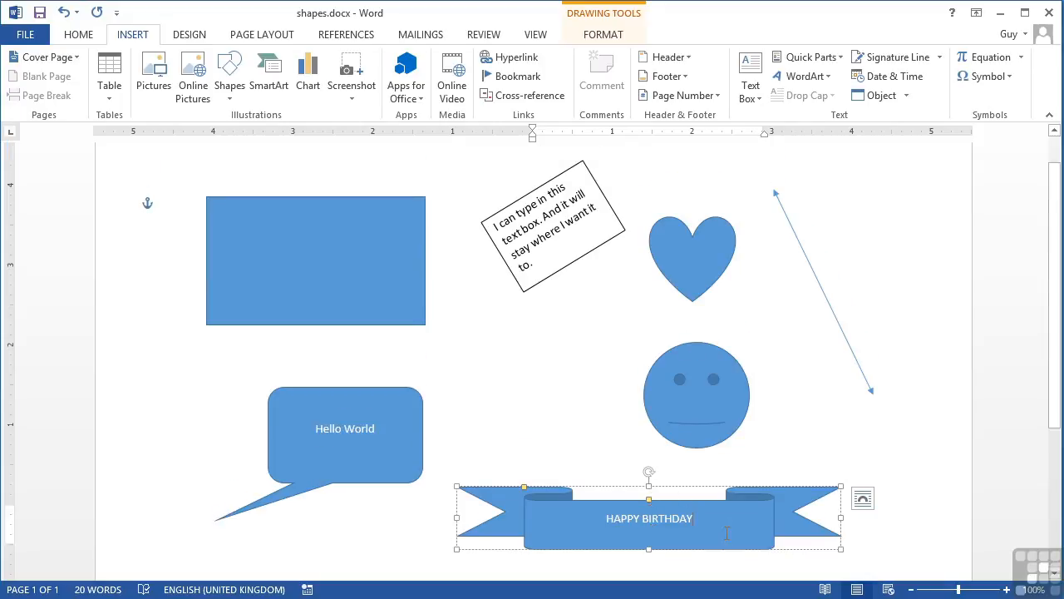
pyautogui.moveTo(697, 518); pyautogui.dragTo(607, 519)
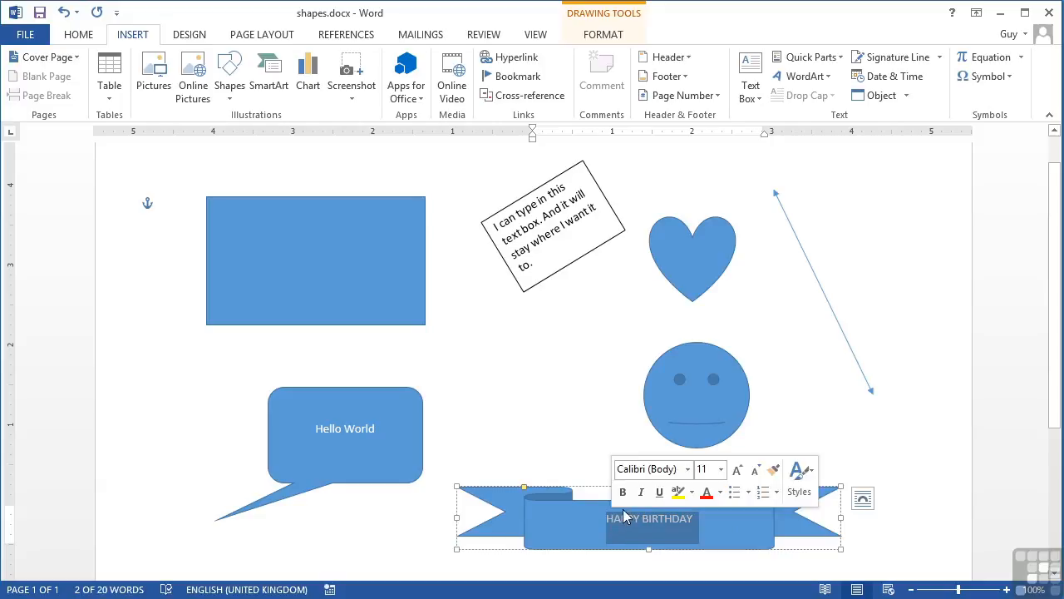
pyautogui.click(736, 470)
pyautogui.click(736, 471)
pyautogui.click(736, 470)
pyautogui.click(737, 470)
pyautogui.click(738, 471)
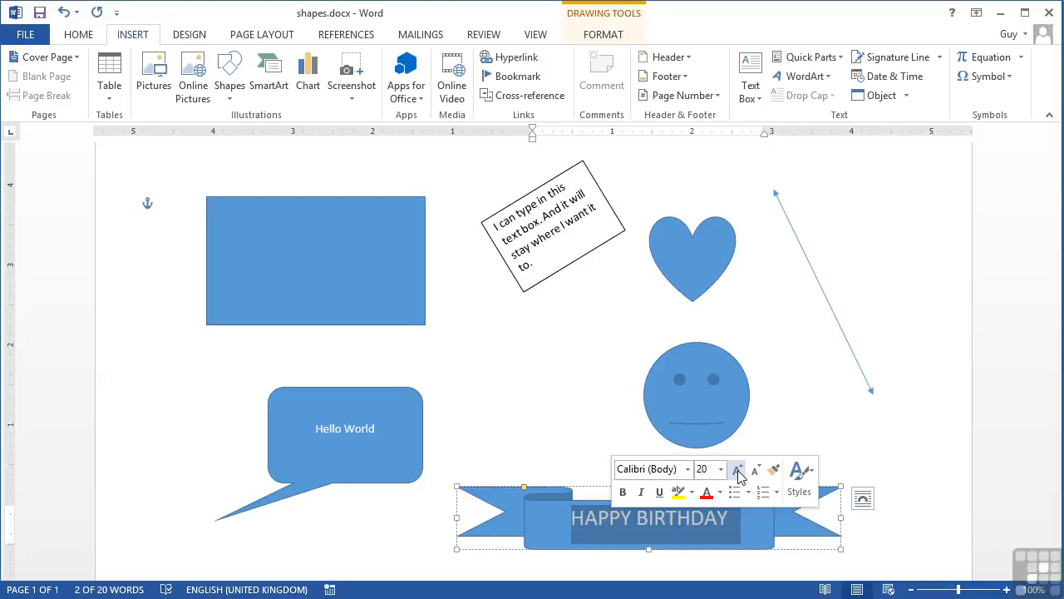
# - Colour the banner text standard red and make it bold
pyautogui.click(720, 492)
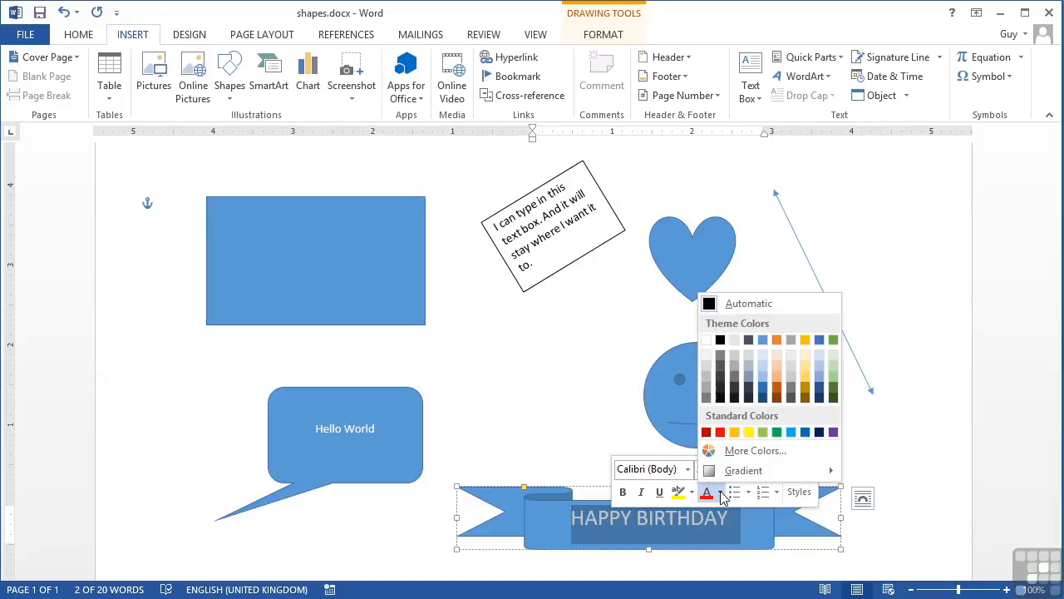
pyautogui.click(721, 434)
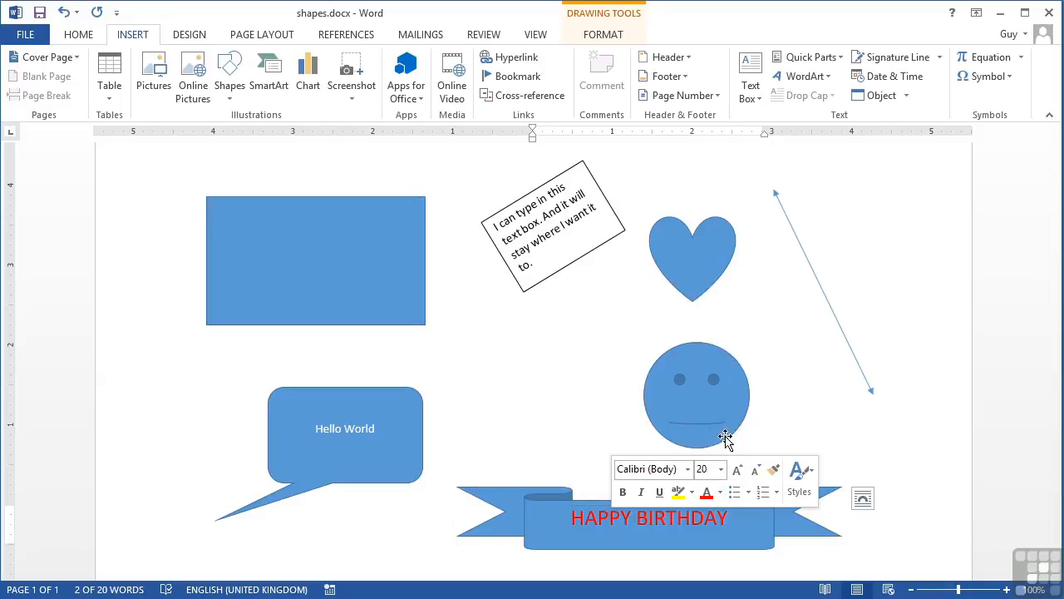
pyautogui.click(623, 493)
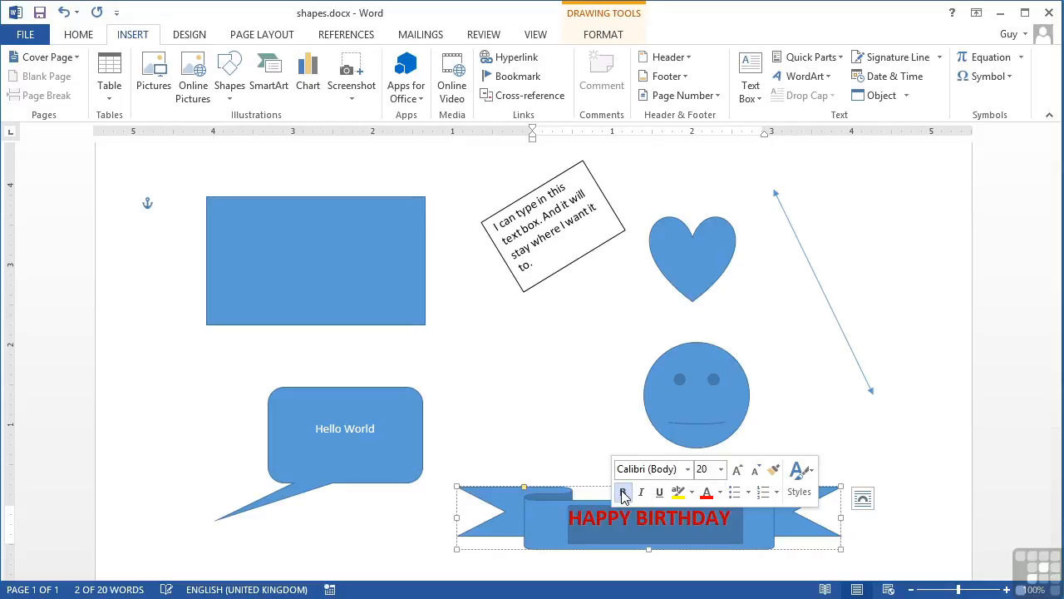
# - Increase the banner text's font size to 24 pt and deselect the banner
pyautogui.click(739, 471)
pyautogui.click(738, 470)
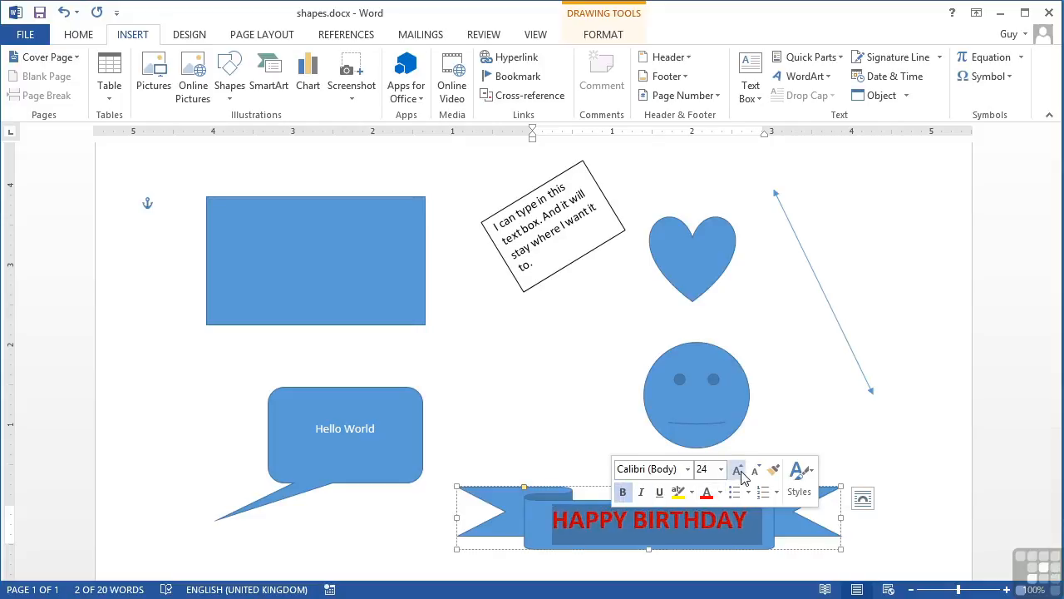
pyautogui.click(570, 463)
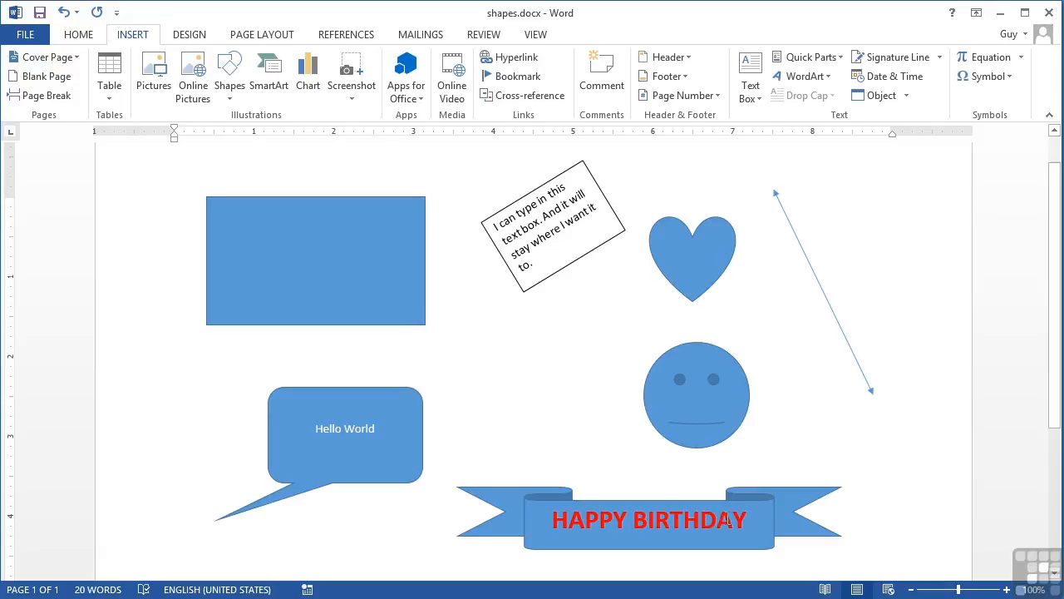
# - Move the "HAPPY BIRTHDAY" banner slightly down and to the left on the page
pyautogui.click(725, 519)
pyautogui.moveTo(758, 545)
pyautogui.mouseDown()
pyautogui.moveTo(796, 522)
pyautogui.moveTo(815, 544)
pyautogui.moveTo(784, 552)
pyautogui.moveTo(748, 339)
pyautogui.moveTo(717, 344)
pyautogui.mouseUp()
pyautogui.scroll(5, 615, 415)
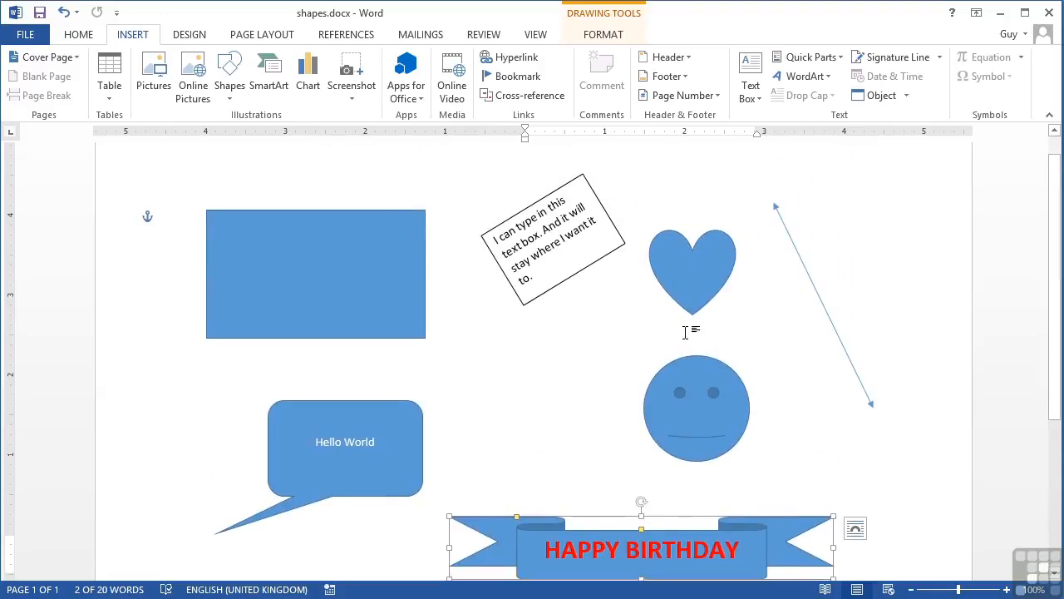
# - Add text inside the heart shape, beginning with "I" and "LOVE" on separate lines
pyautogui.click(700, 279)
pyautogui.rightClick(698, 274)
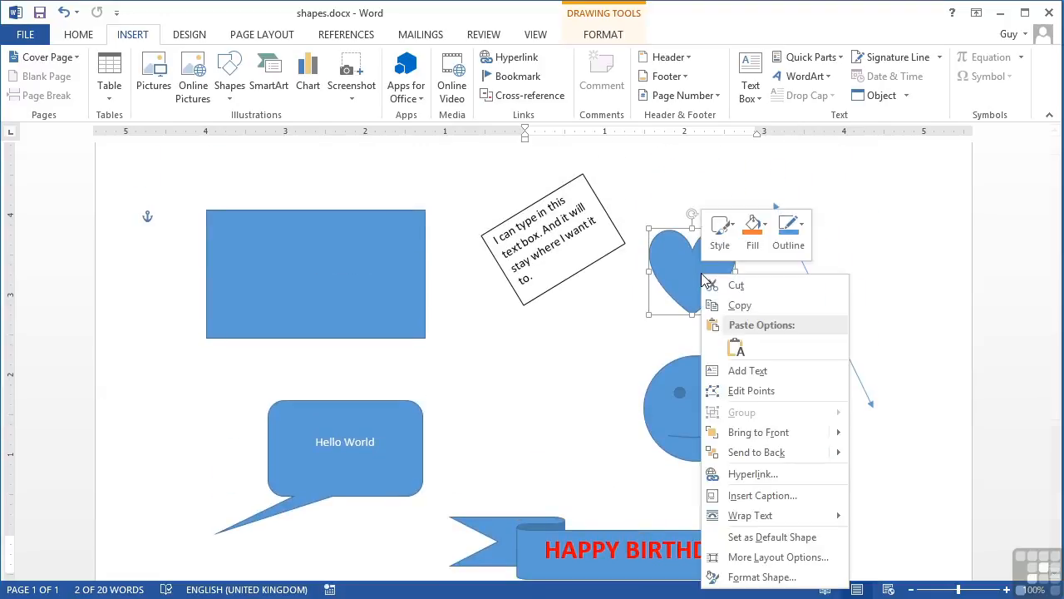
pyautogui.click(746, 365)
pyautogui.write('I')
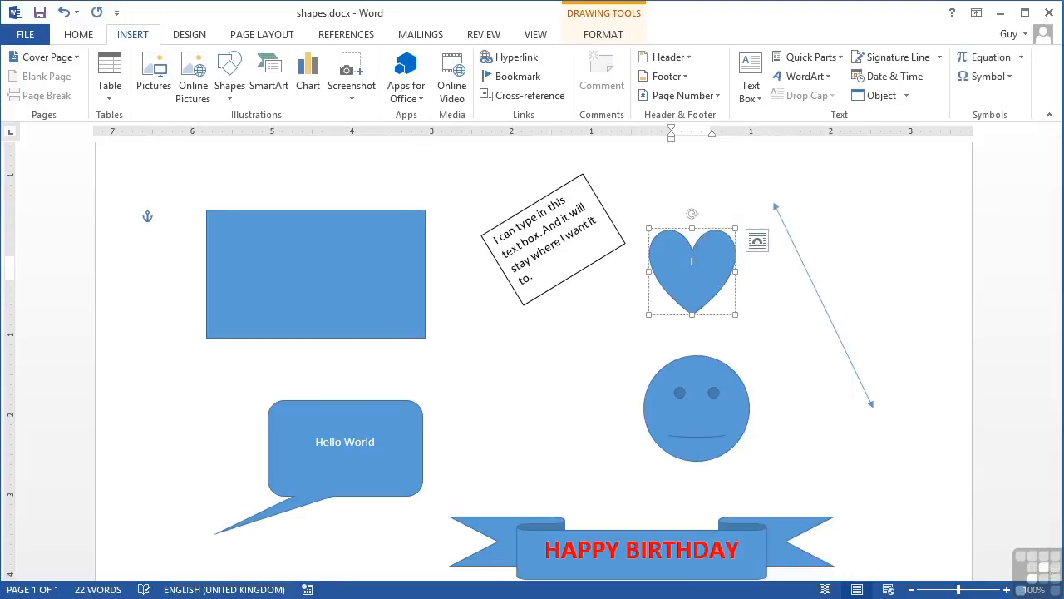
pyautogui.hotkey('ctrl', 'v')
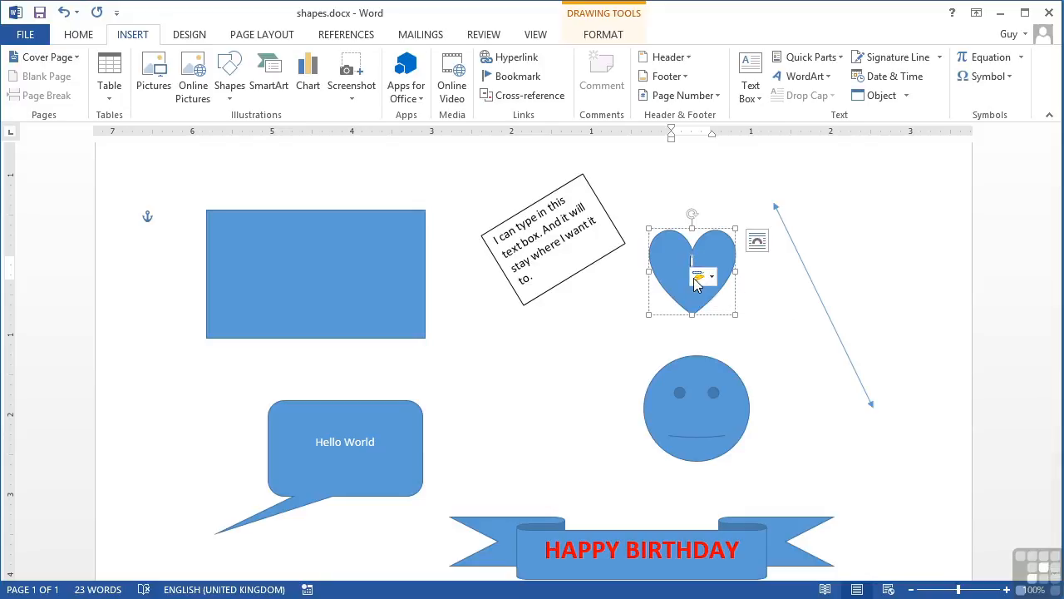
# - Reduce all the text inside the heart to a font size of 7 pt
pyautogui.hotkey('ctrl', 'a')
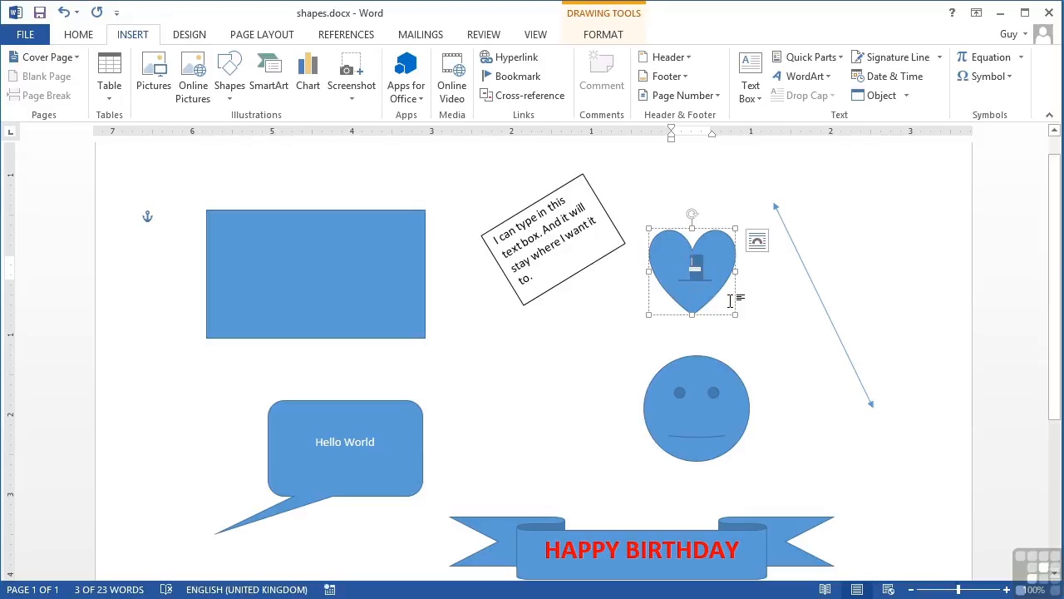
pyautogui.click(78, 34)
pyautogui.click(279, 66)
pyautogui.click(278, 67)
pyautogui.click(278, 66)
pyautogui.click(280, 69)
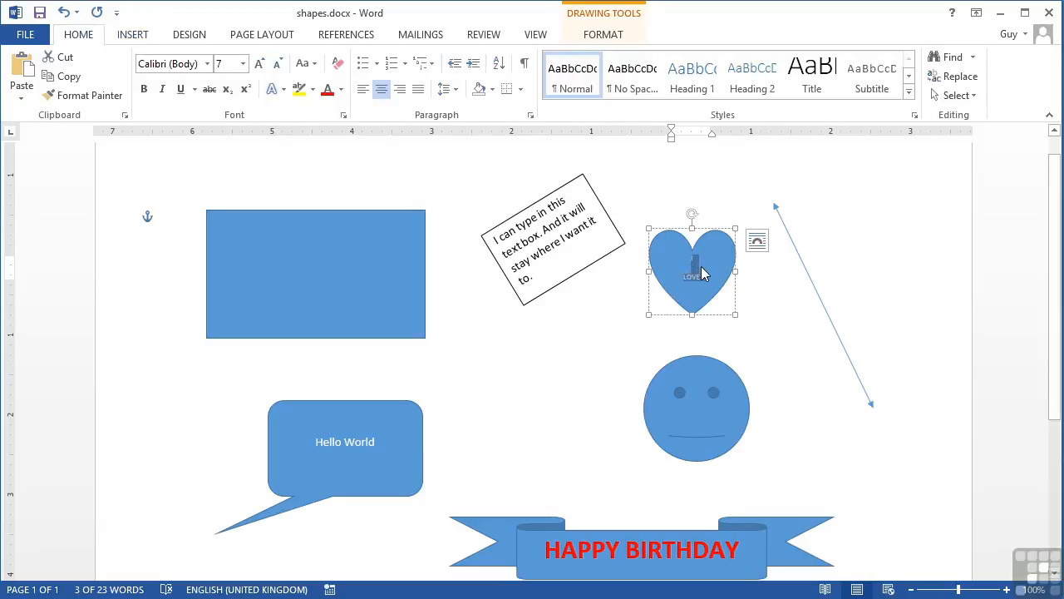
# - Reduce the spacing after the heart's text paragraphs and decrease their font size to 6 pt
pyautogui.click(271, 36)
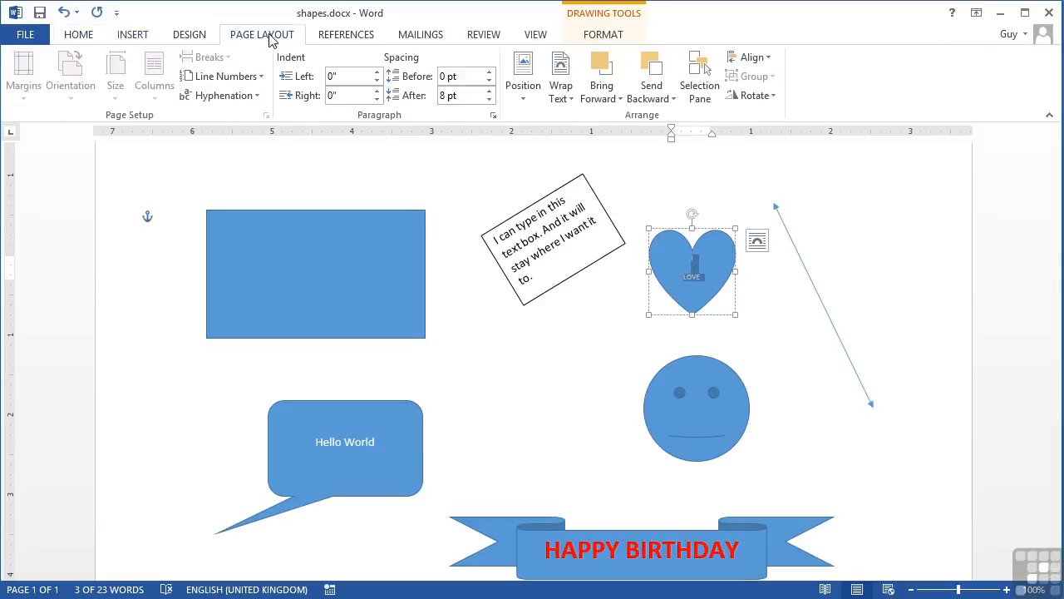
pyautogui.click(489, 101)
pyautogui.click(489, 91)
pyautogui.click(82, 37)
pyautogui.click(283, 71)
pyautogui.click(712, 286)
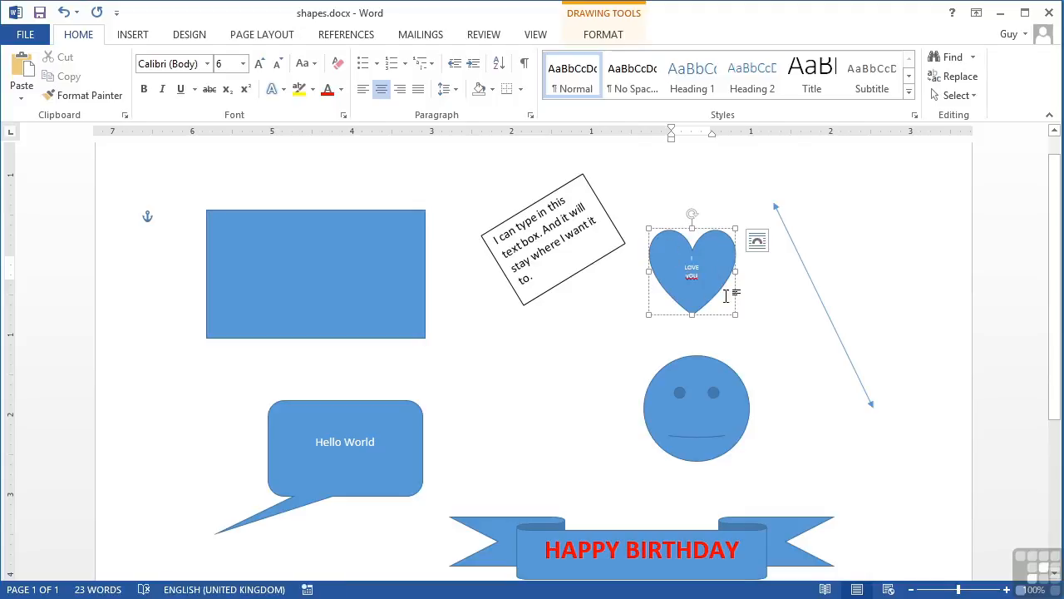
# - Enlarge the heart shape to nearly twice its size and increase all its text to 11 pt
pyautogui.moveTo(735, 314); pyautogui.dragTo(811, 384)
pyautogui.moveTo(732, 326); pyautogui.dragTo(734, 289)
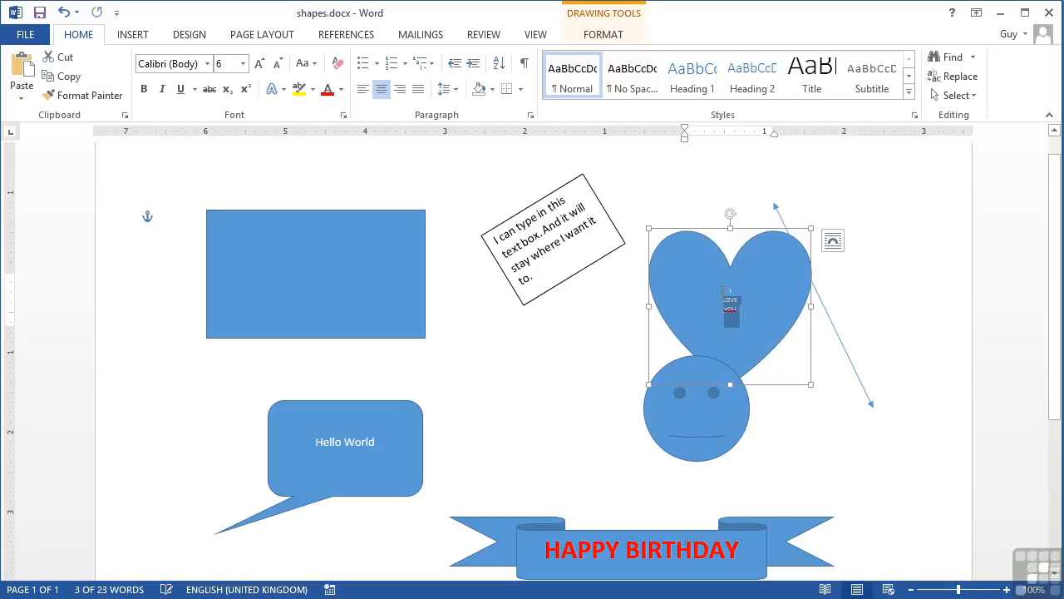
pyautogui.click(259, 63)
pyautogui.click(260, 63)
pyautogui.click(260, 63)
pyautogui.click(260, 63)
pyautogui.click(259, 63)
pyautogui.click(305, 63)
pyautogui.click(347, 125)
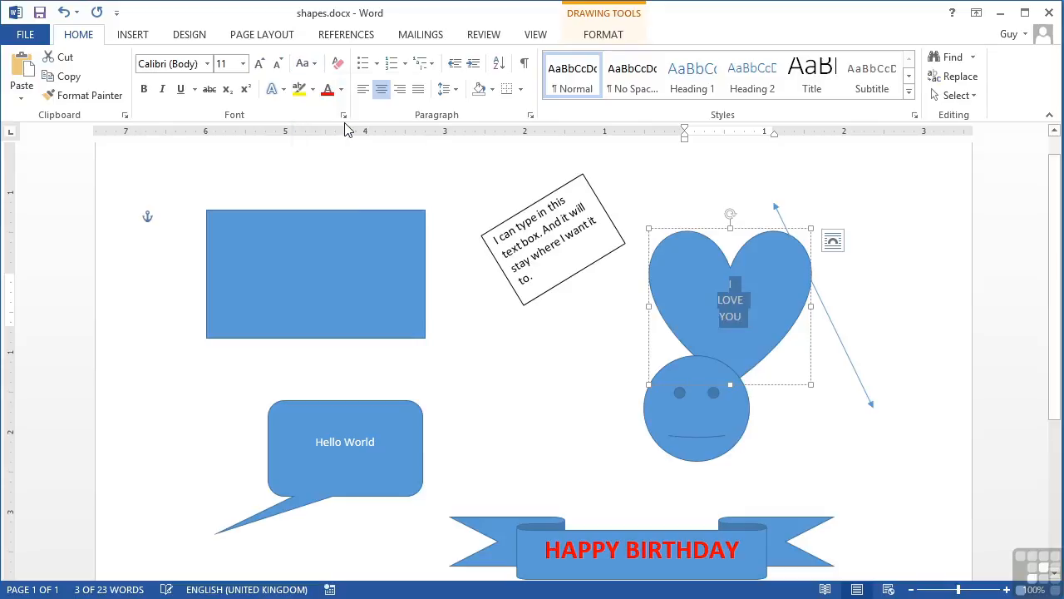
pyautogui.click(758, 310)
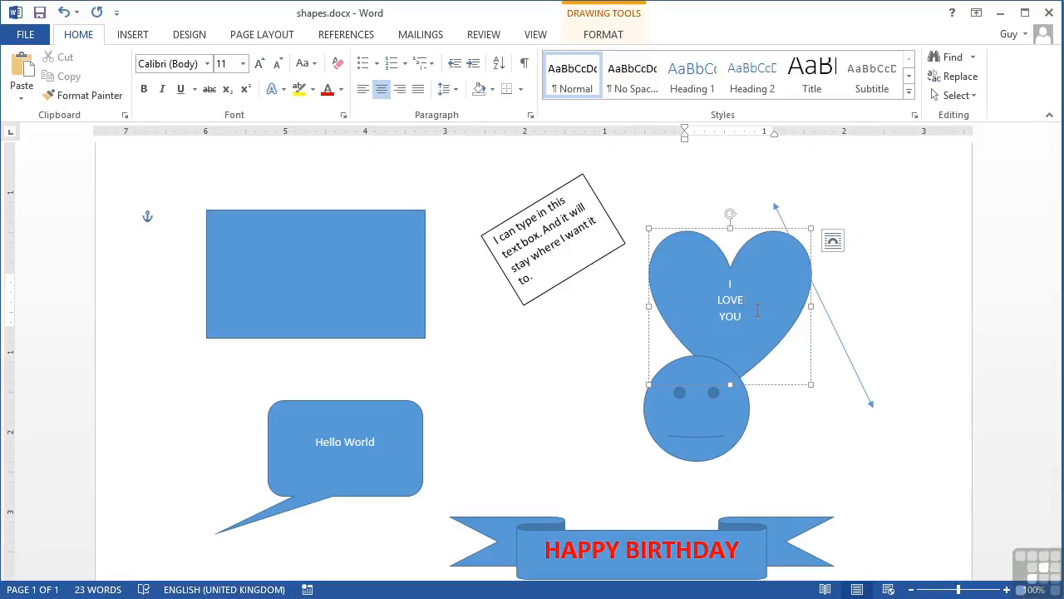
# - Open the empty blue rectangle for text entry with the Add Text command
pyautogui.click(573, 276)
pyautogui.click(530, 239)
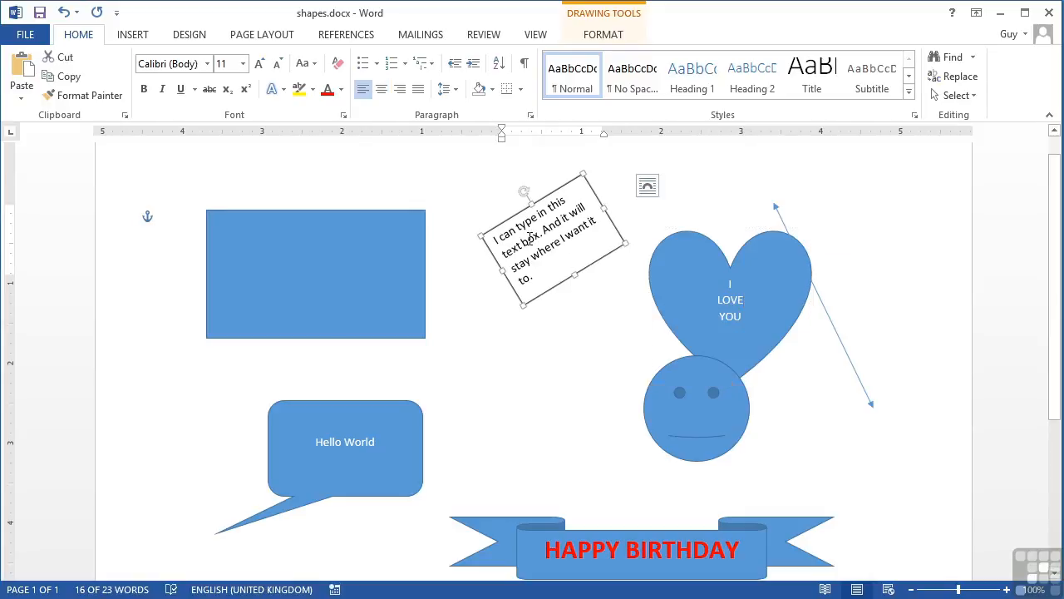
pyautogui.click(364, 309)
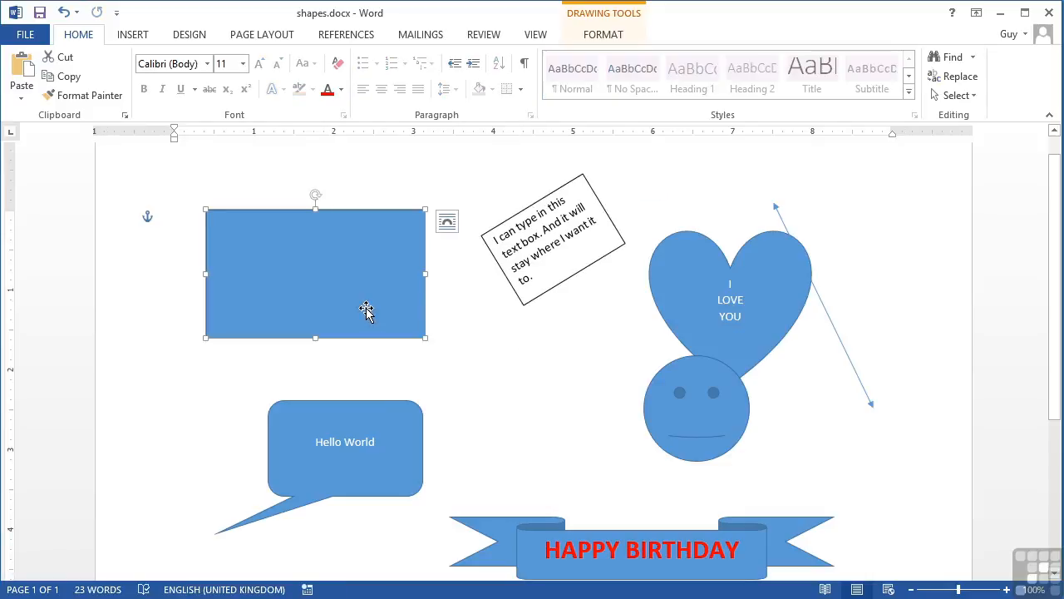
pyautogui.rightClick(365, 288)
pyautogui.click(418, 383)
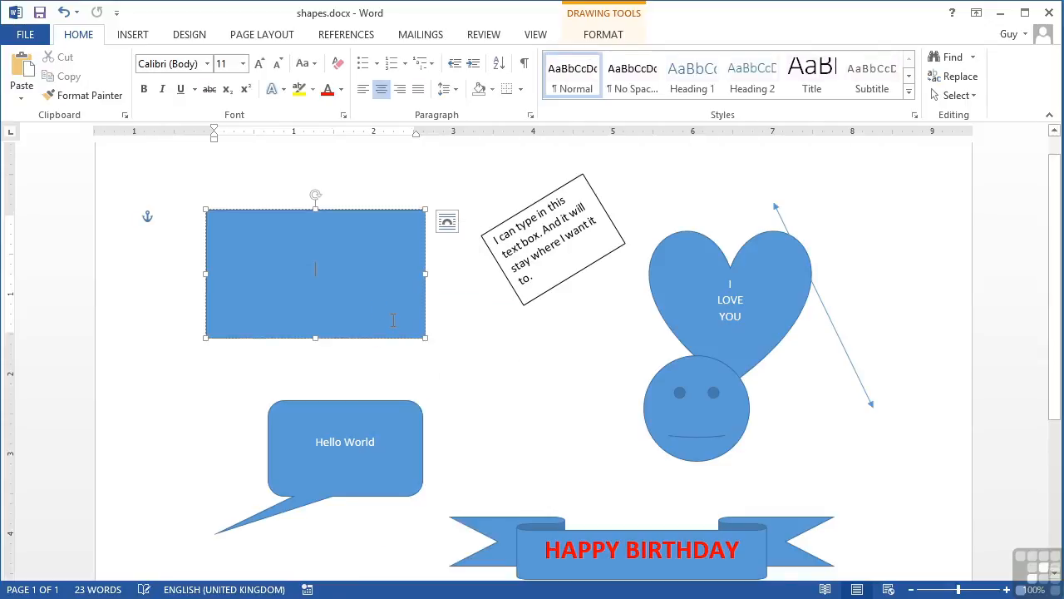